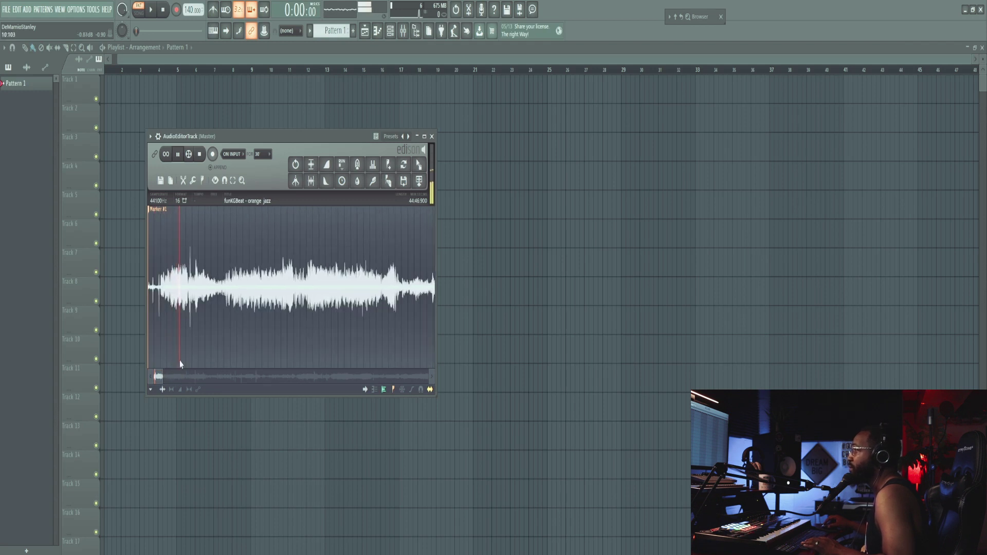
- Select a loop of about six seconds in the orange jazz recording and fine-tune its start while auditioning it
drag(162, 377, 231, 377)
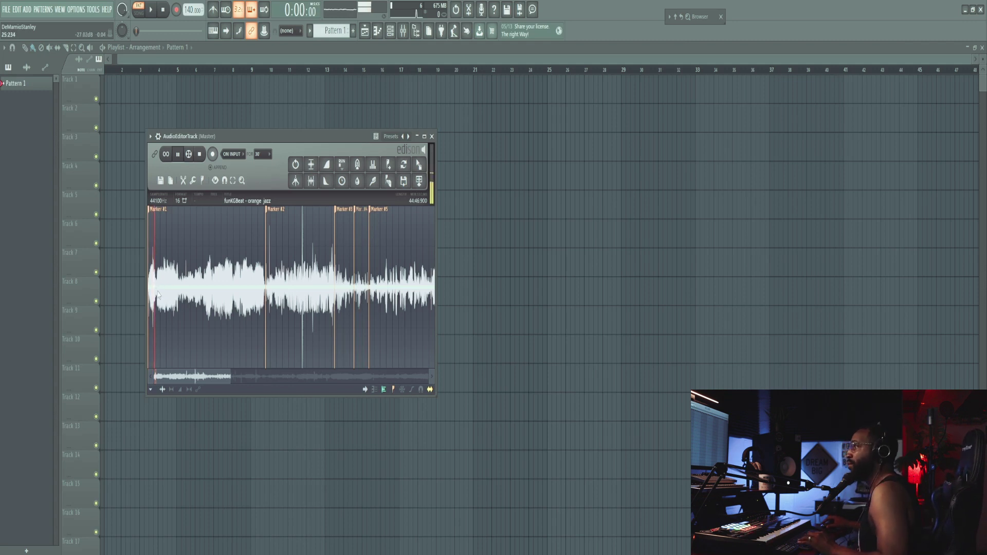
drag(228, 379, 165, 381)
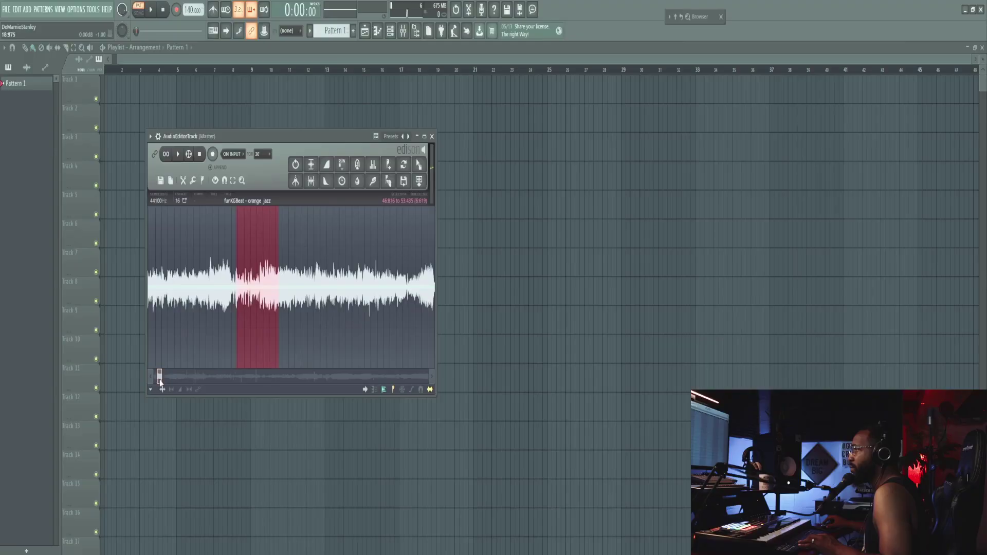
scroll(236, 326, up, 3)
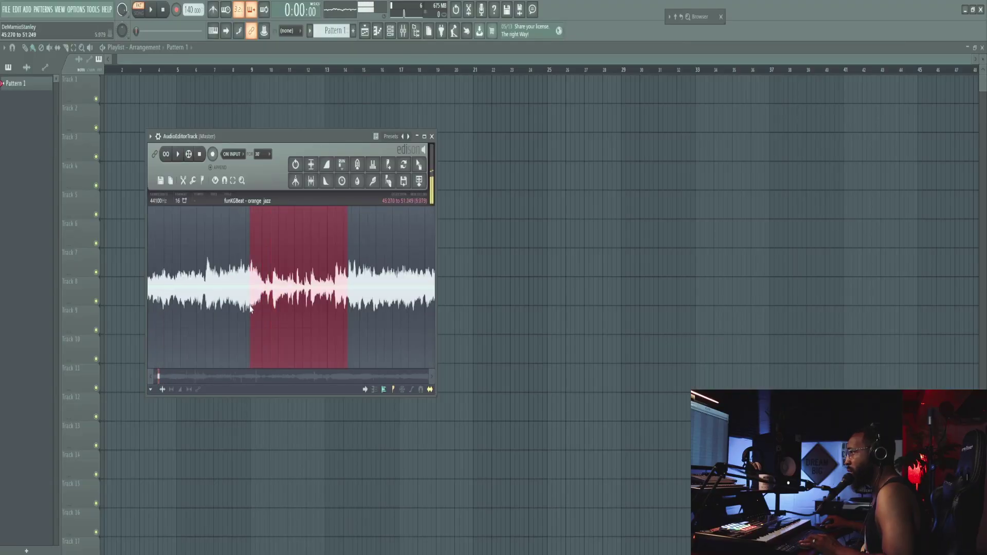
key(space)
mouse_move(245, 311)
mouse_down()
mouse_move(229, 313)
mouse_move(256, 319)
mouse_up()
key(space)
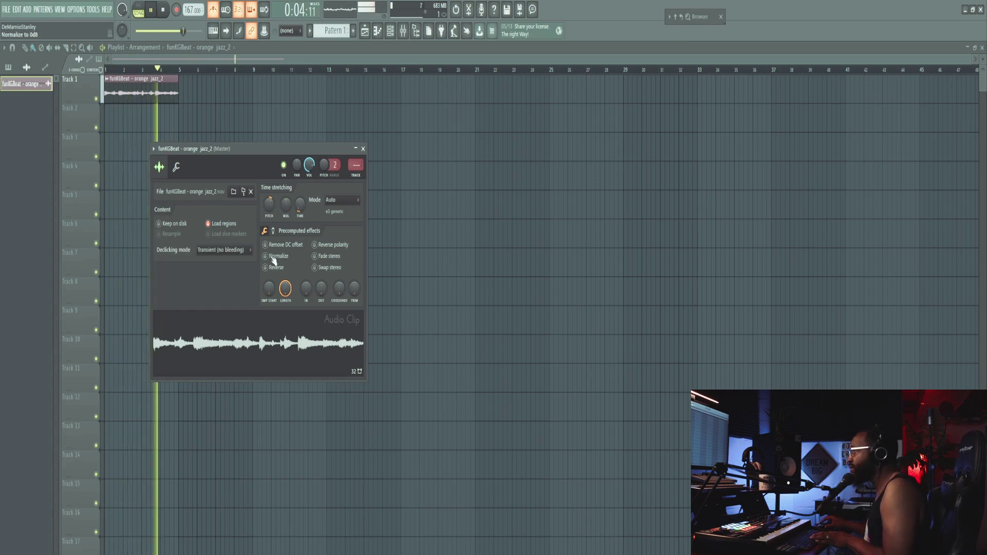
- Normalize the orange jazz_2 clip and route it to mixer track 29 with that track's fader lowered
click(356, 175)
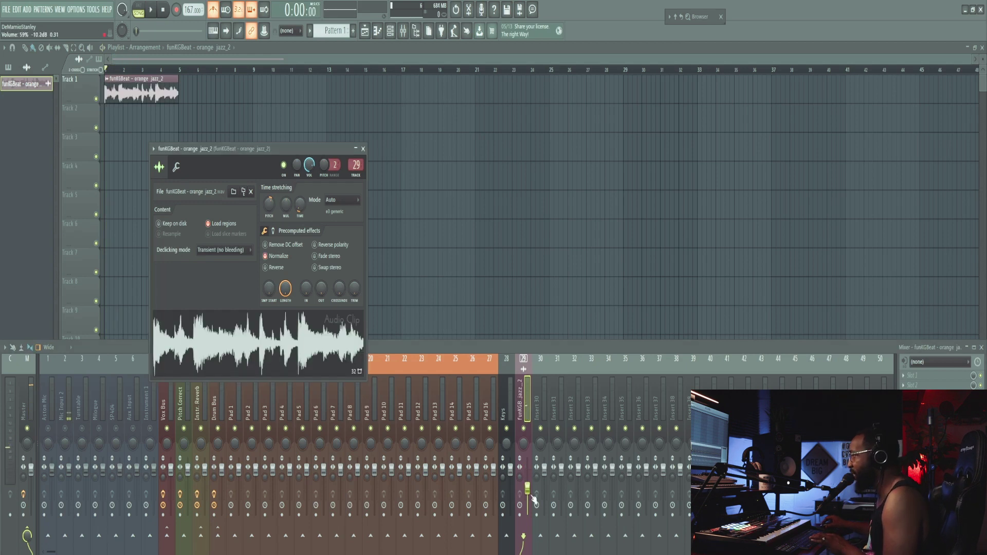
drag(534, 497, 529, 501)
click(363, 149)
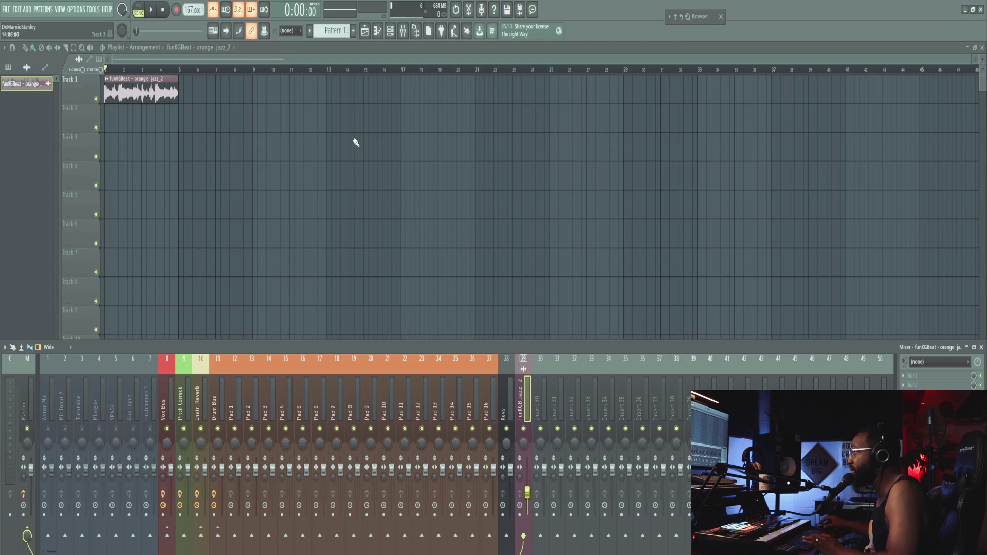
- Audition a passage of about 34 seconds just after Marker #2 in the orange jazz recording, shifting its start slightly earlier
mouse_move(725, 13)
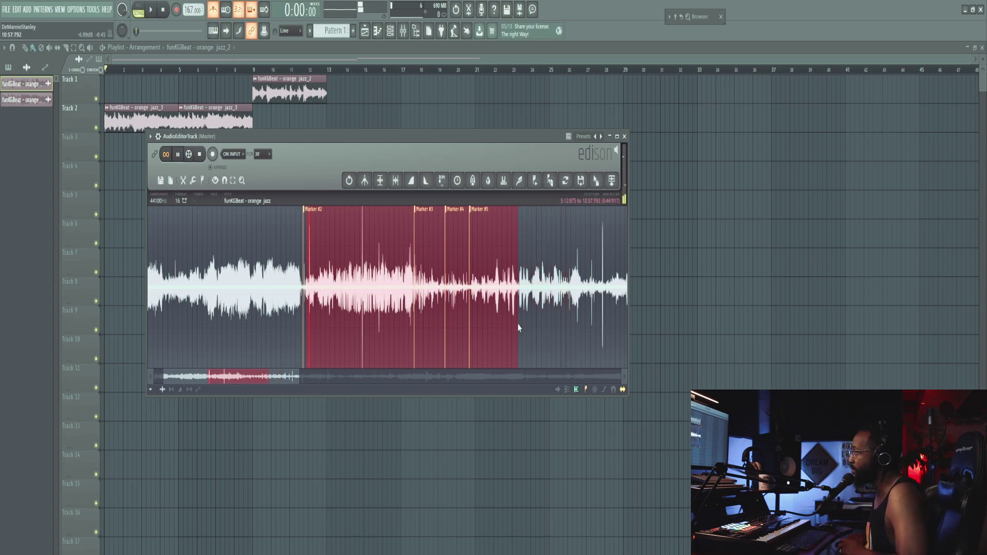
drag(508, 329, 327, 353)
drag(254, 381, 215, 392)
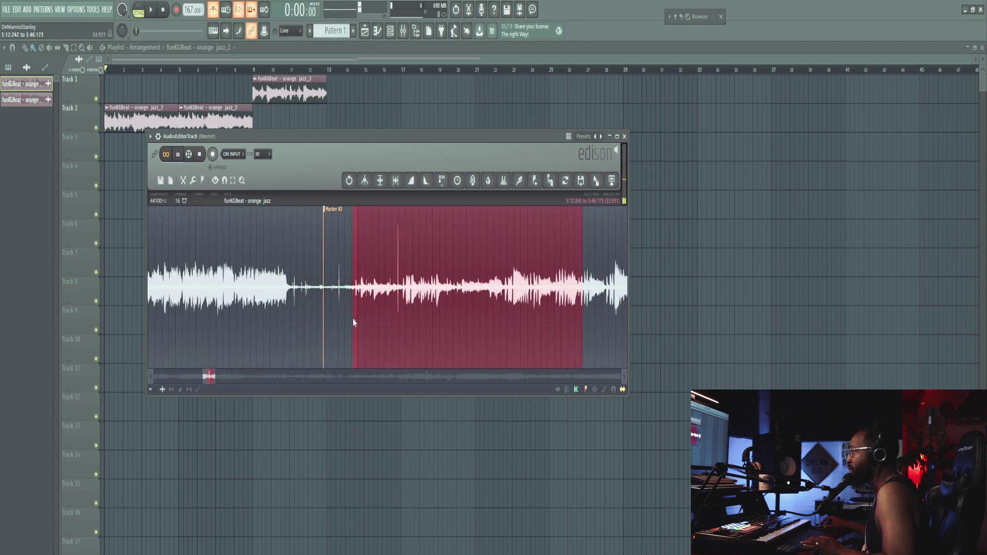
drag(353, 323, 344, 327)
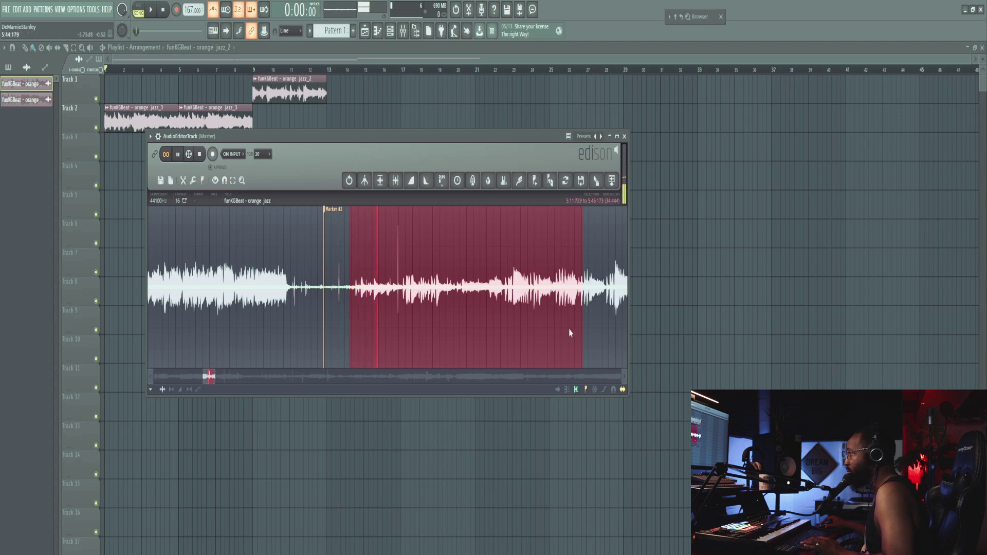
drag(213, 376, 273, 377)
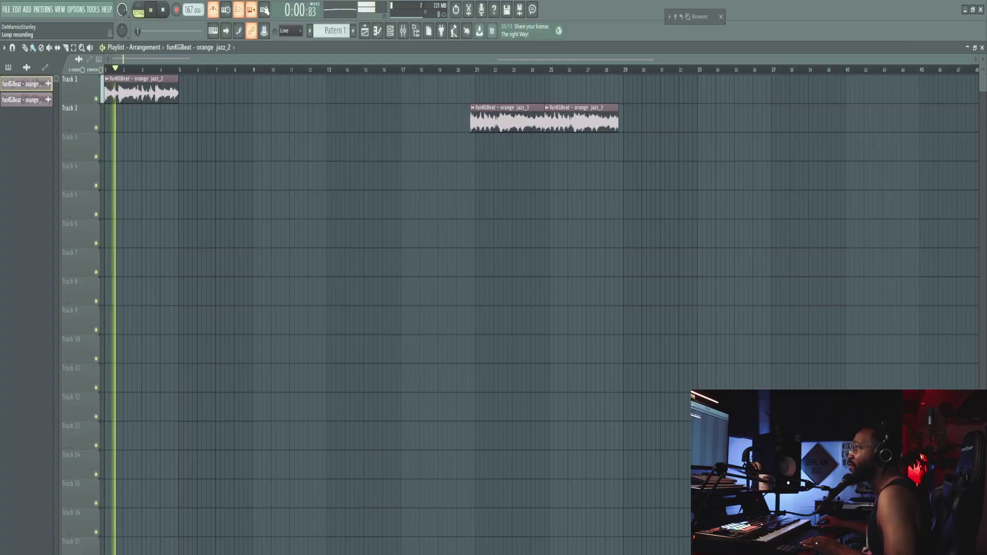
- Turn off the metronome and duplicate the orange jazz_2 clip on Track 1 to bar 5
click(216, 14)
drag(163, 93, 236, 93)
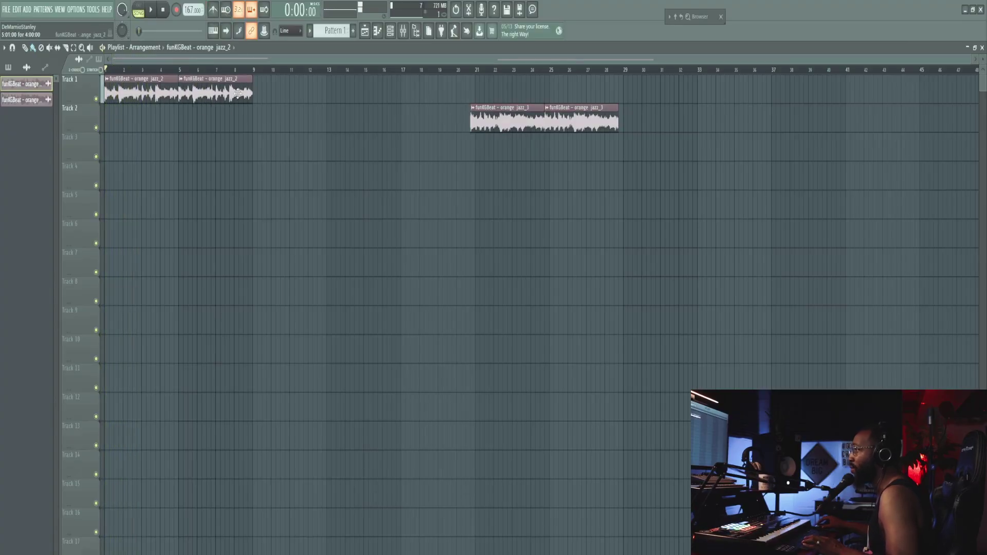
click(121, 70)
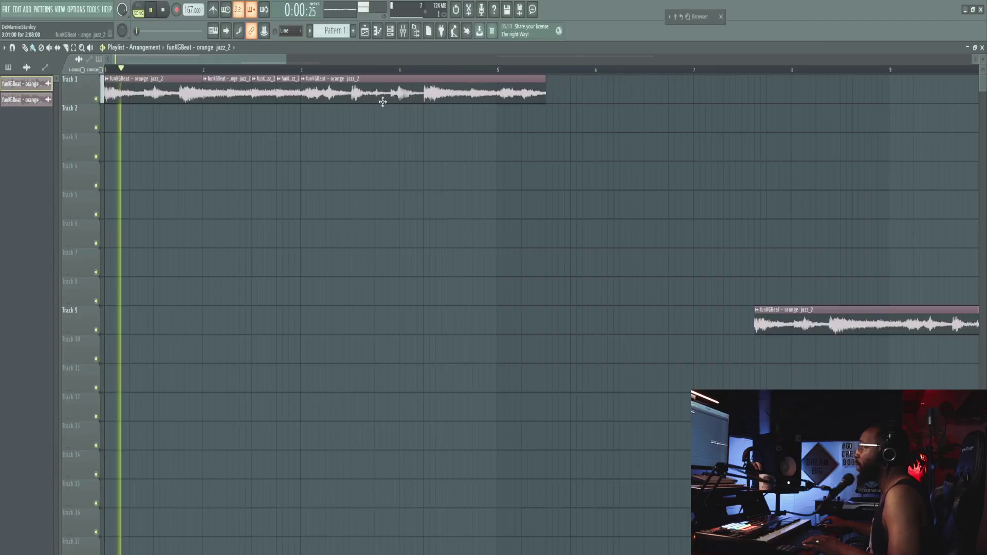
- Move the chopped orange jazz_2 clip down to Track 2, trim its start to bar 3 and audition the cut
drag(382, 99, 347, 126)
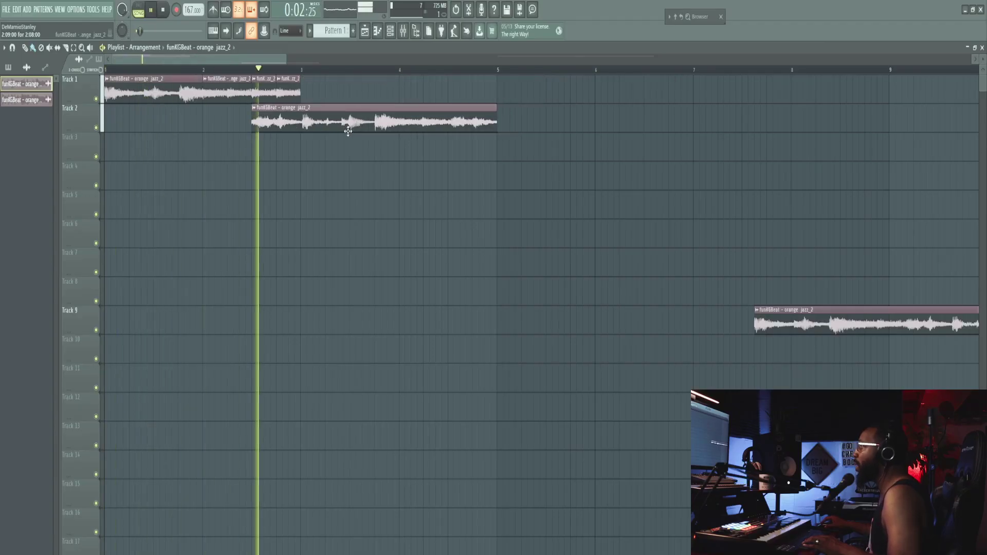
drag(252, 128, 301, 129)
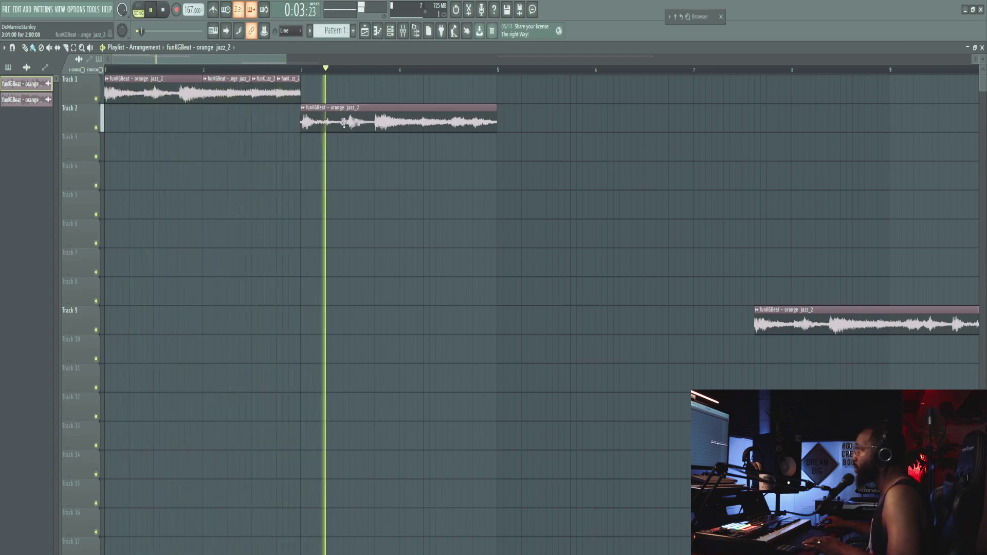
key(space)
key(space)
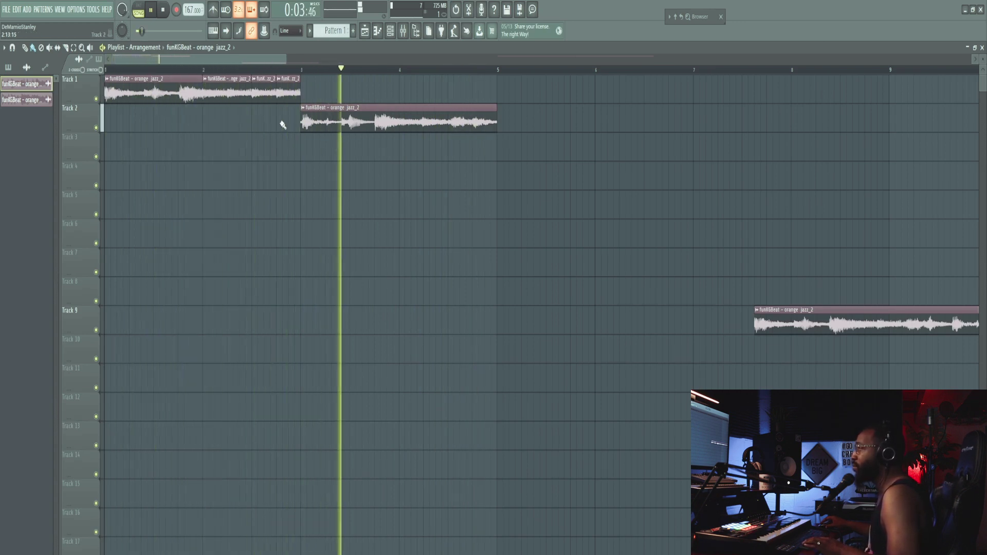
- Duplicate the two-bar jazz slice past bar 5, keeping the copy on Track 2, and place the original on Track 1 at bar 3
key(space)
drag(408, 119, 664, 75)
key(space)
drag(430, 115, 432, 86)
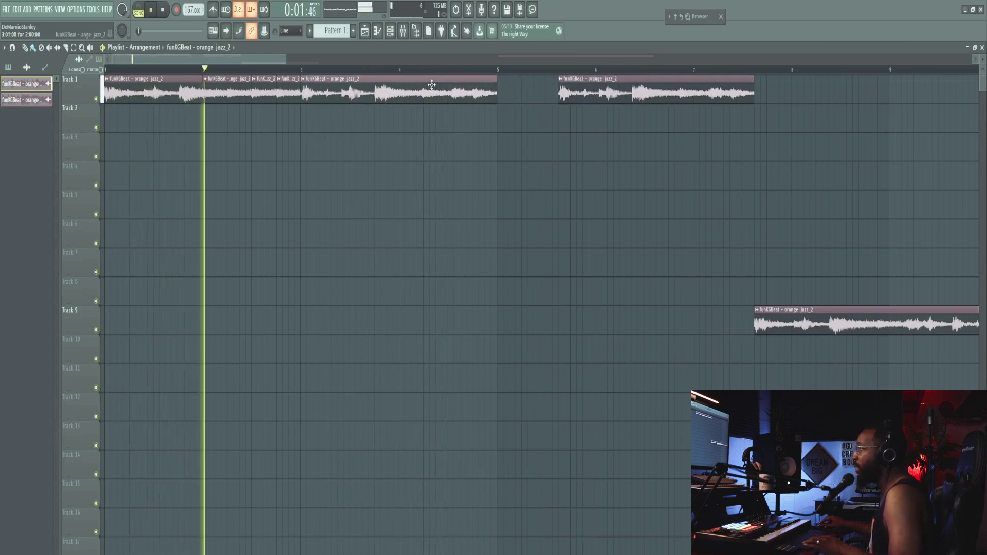
drag(585, 96, 595, 124)
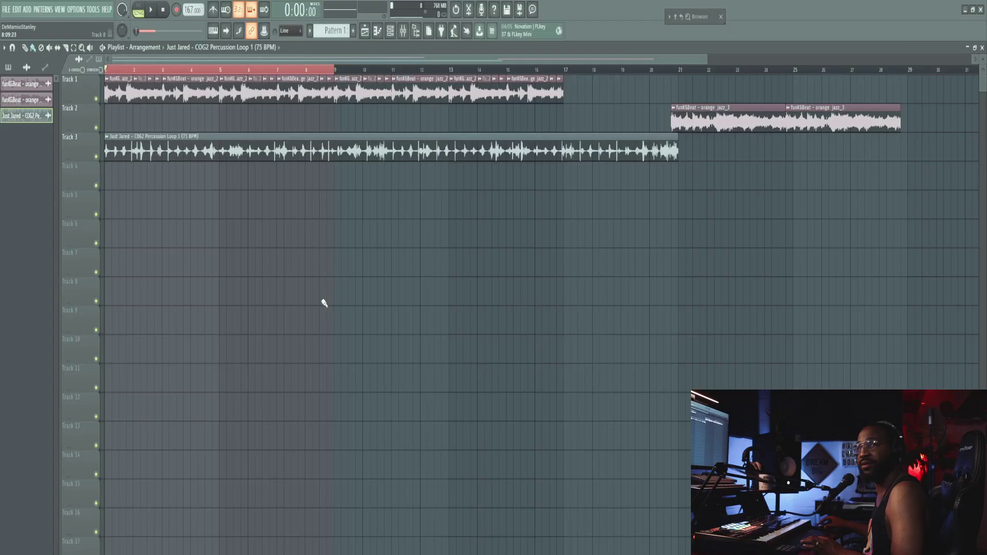
- Time-stretch the percussion loop on Track 3 to 16 bars so it matches the jazz sample's length
key(space)
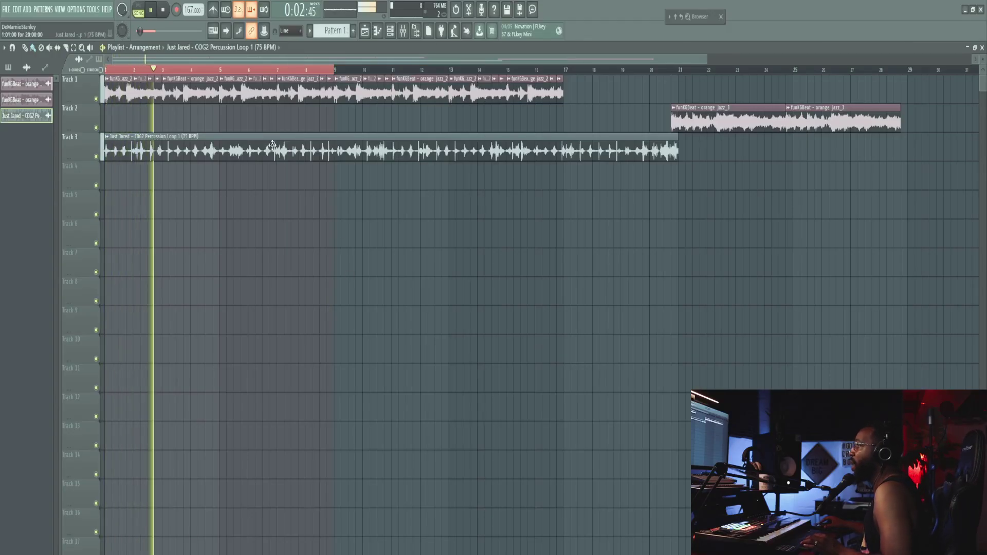
key(space)
key(space)
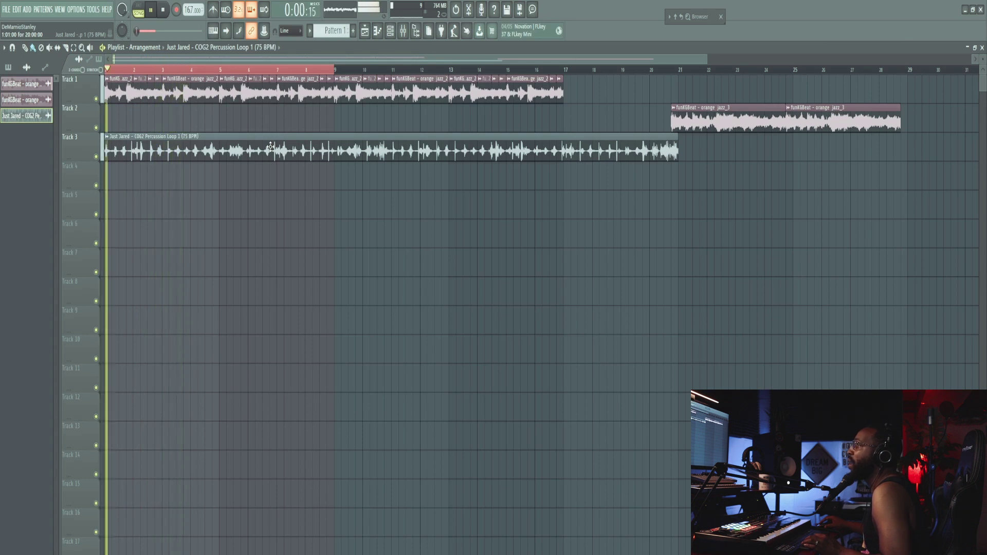
double_click(226, 148)
drag(213, 164, 521, 246)
drag(512, 294, 513, 314)
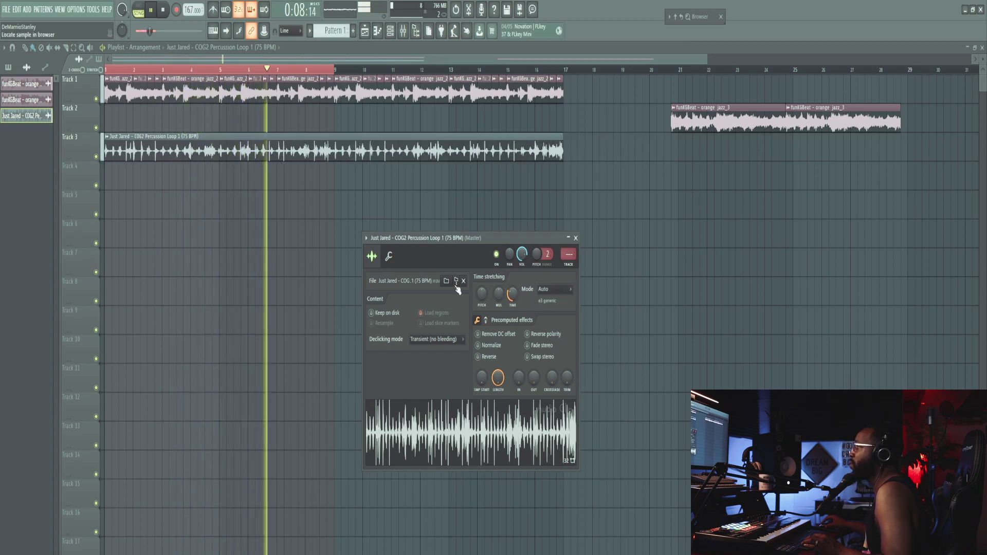
click(576, 238)
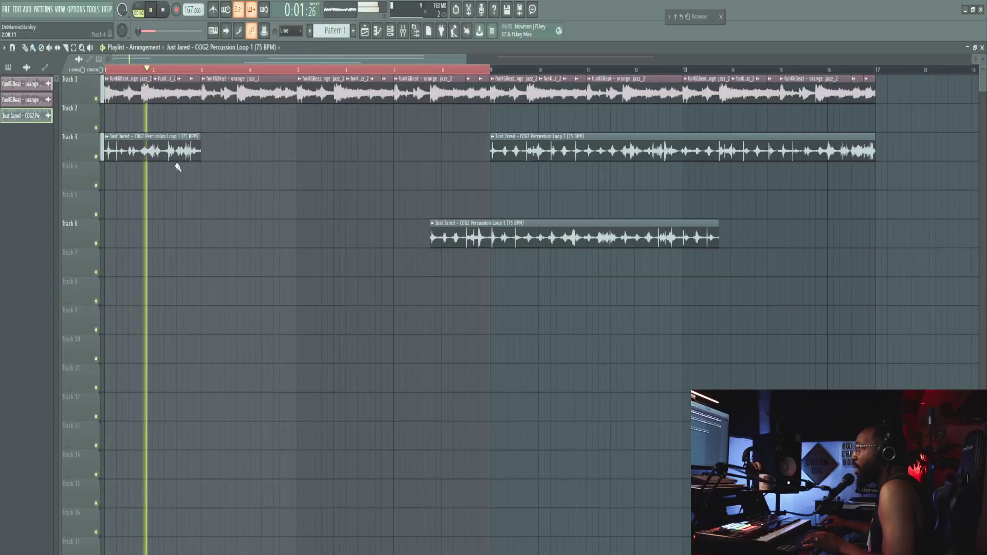
- Fill Track 3 through bar 8 with copies of the two-bar percussion slice and delete the leftover slice on Track 6
key(space)
key(space)
drag(156, 149, 443, 154)
double_click(449, 154)
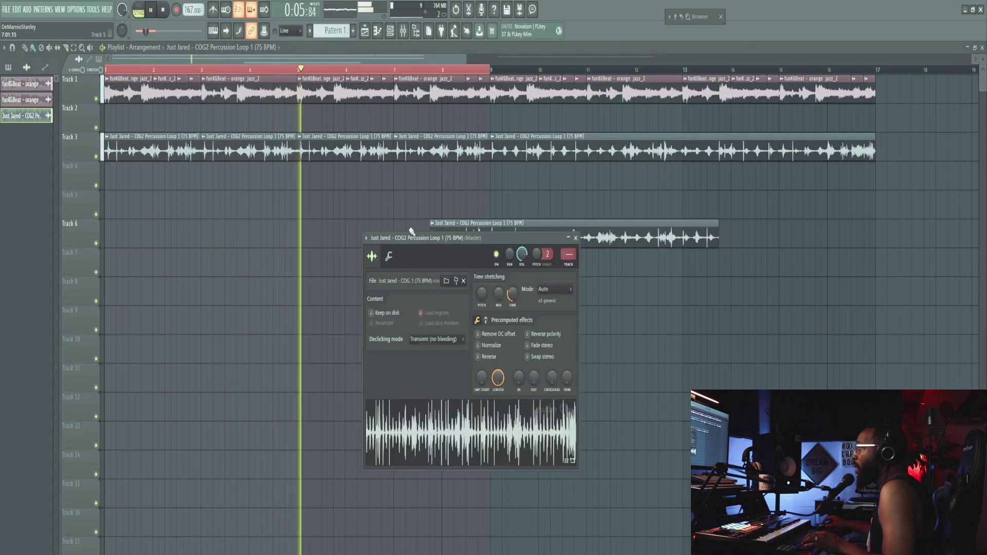
right_click(612, 241)
double_click(435, 150)
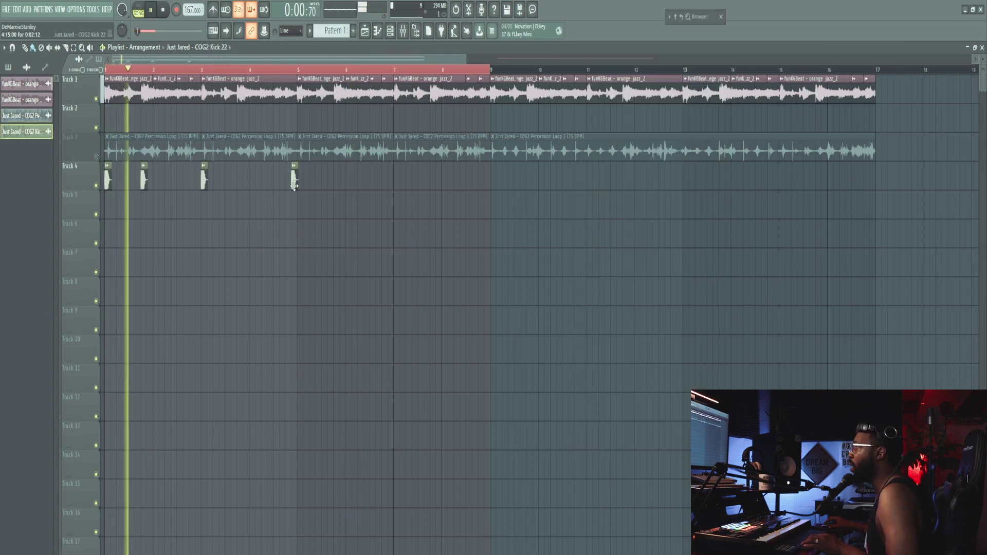
click(294, 166)
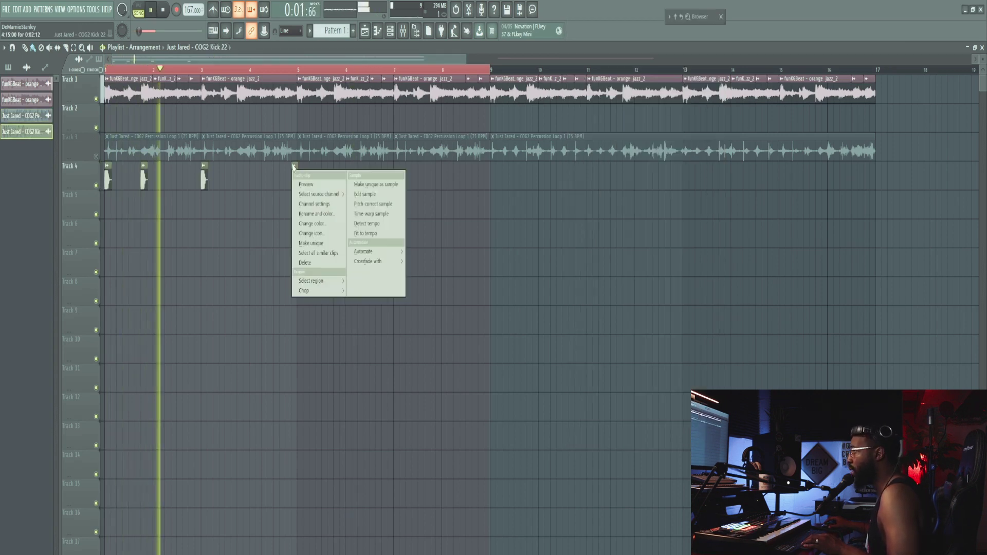
click(324, 214)
key(Escape)
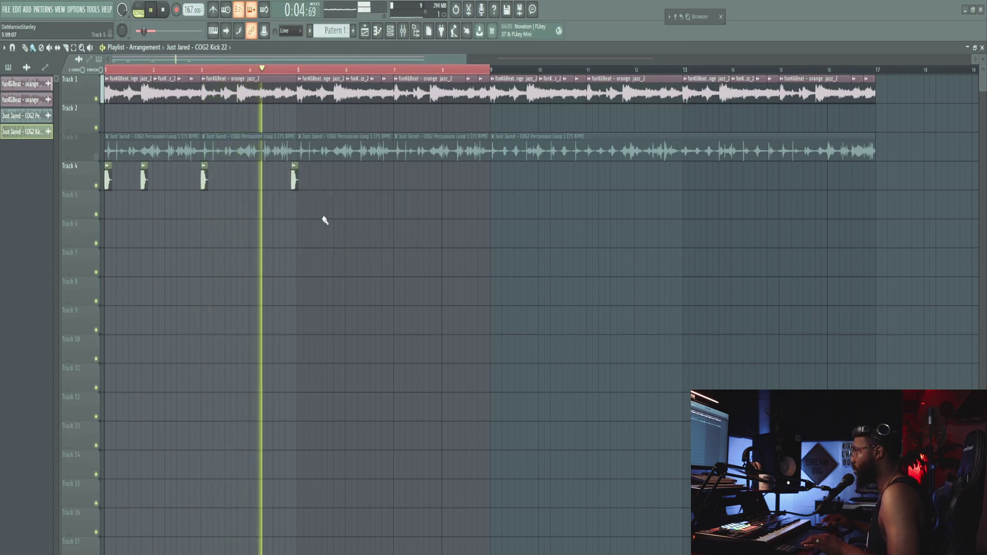
- Copy the four kick clips on Track 4 to start at bar 5 and move the last copied kick to 8:07:00
key(space)
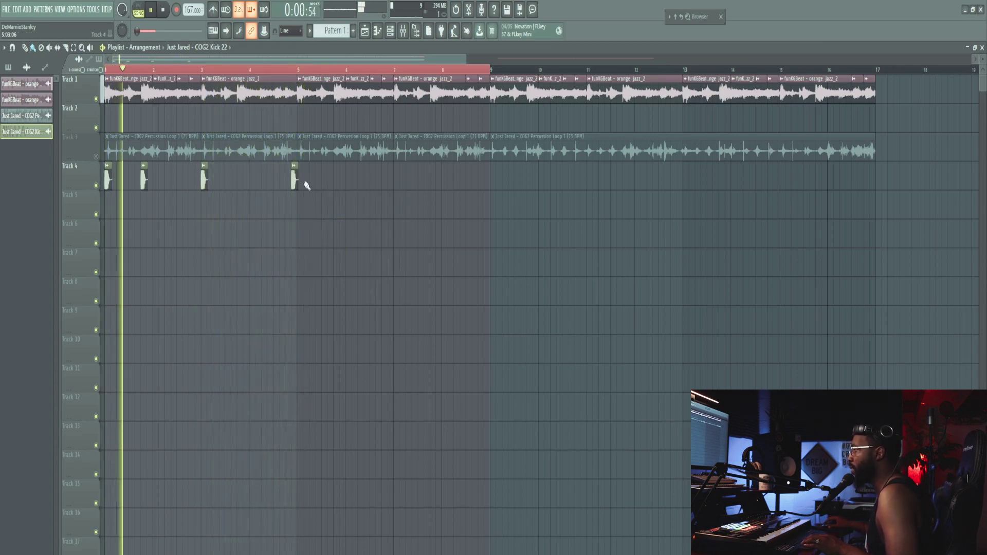
drag(334, 187, 1, 194)
drag(107, 181, 300, 209)
key(shift+Up)
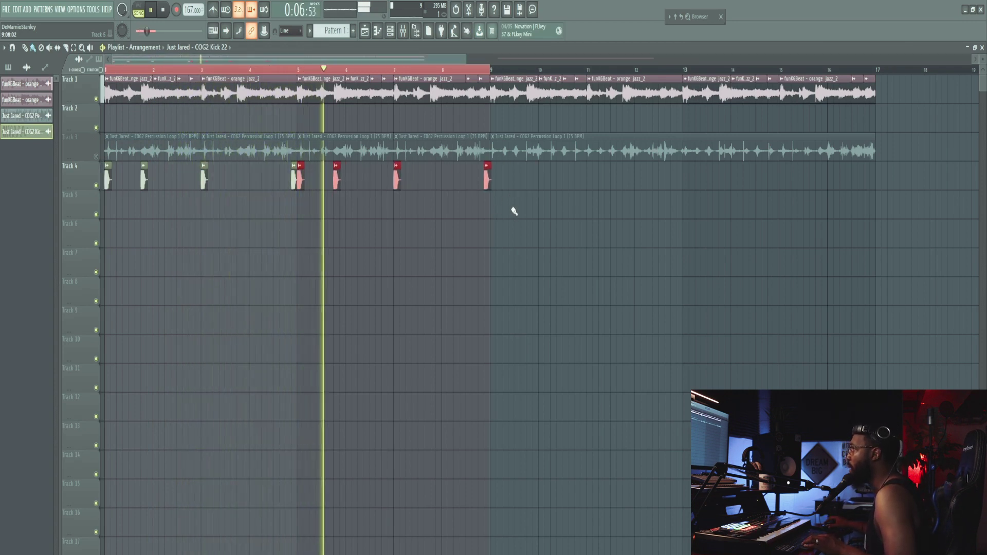
ctrl+click(421, 226)
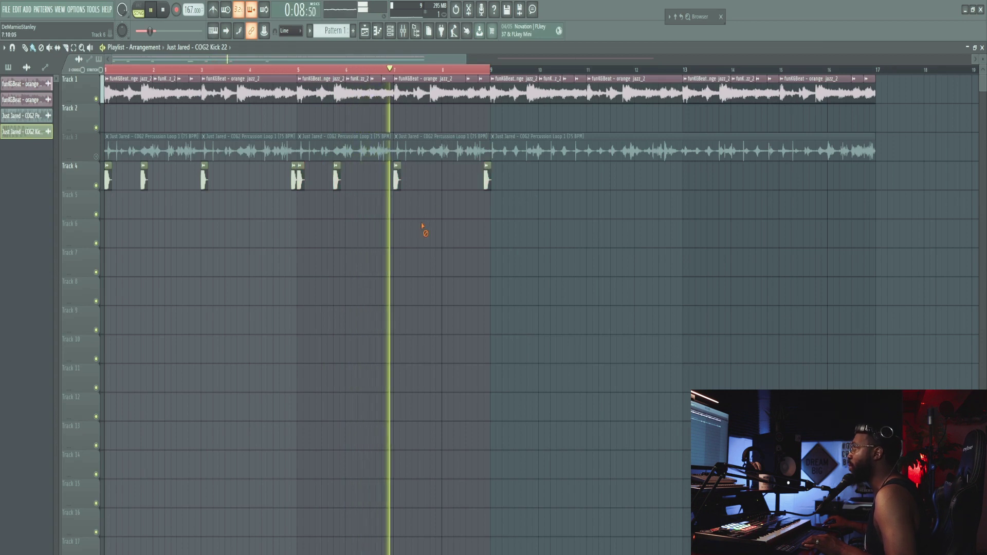
key(space)
drag(487, 177, 463, 177)
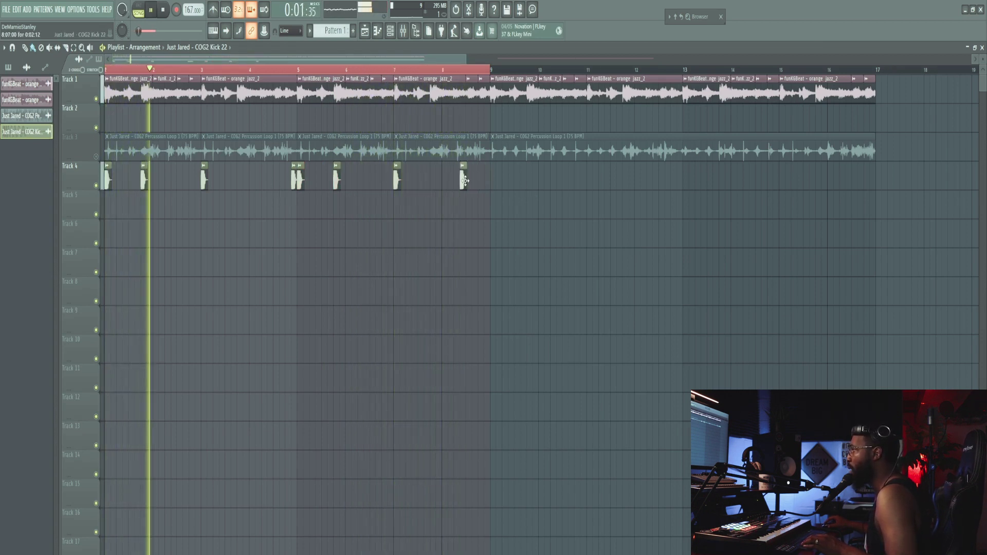
- Open the clip options for the Track 4 kick at the end of bar 4
click(295, 167)
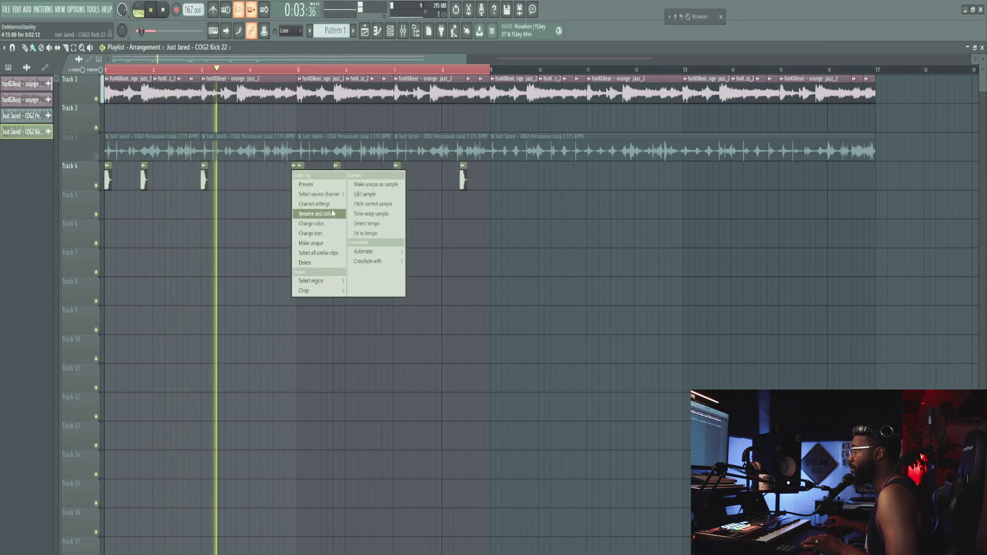
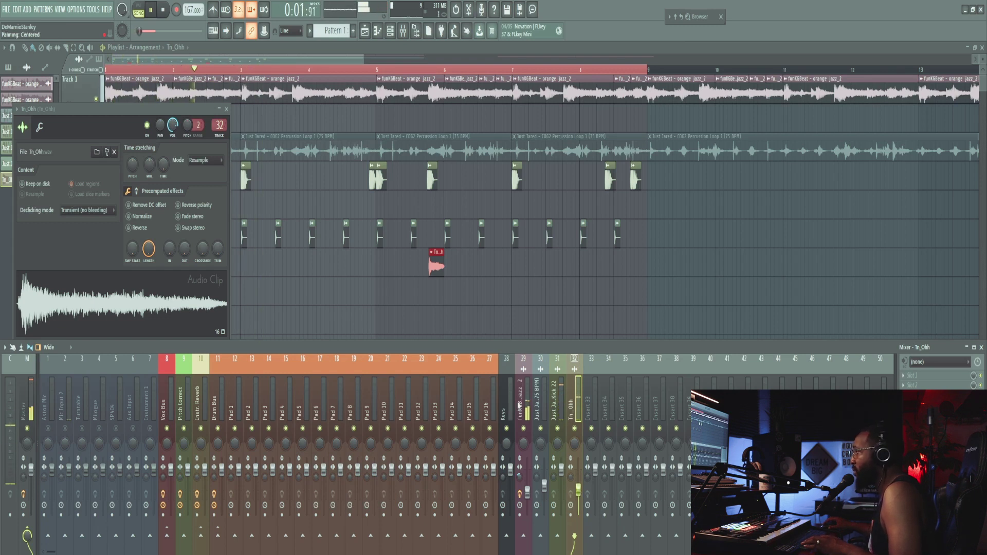
- Close the Track 7 clip's channel settings and the mixer, and check the channel settings of the Track 4 kick at bar 3
click(227, 109)
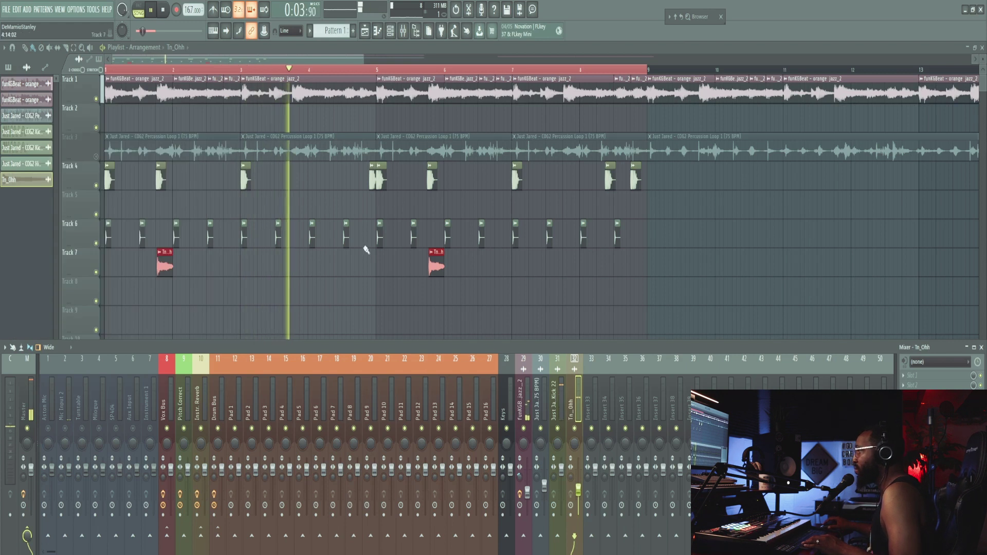
key(F9)
double_click(246, 178)
click(437, 240)
click(419, 252)
drag(349, 246, 349, 253)
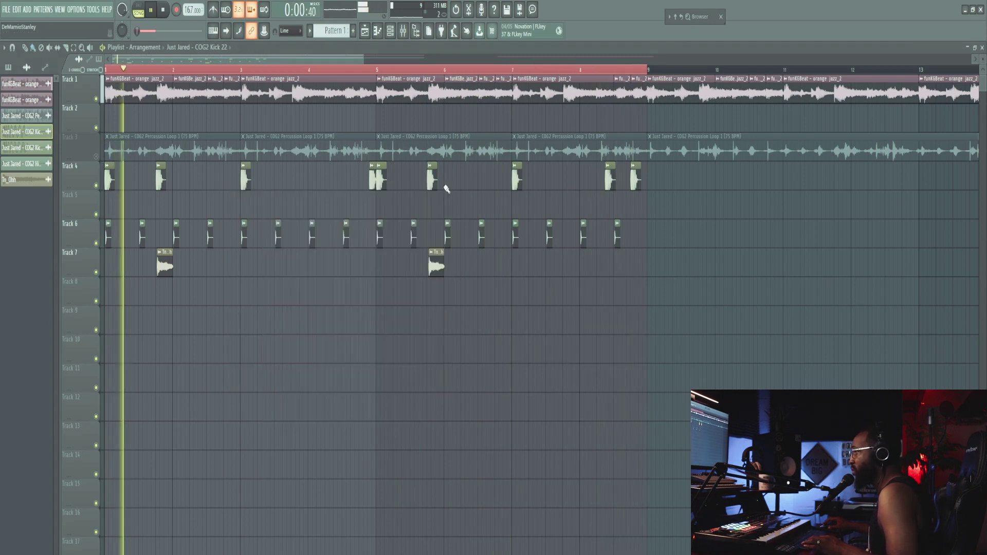
- Nudge the hat clip on Track 9 to 1:05:11 and check its channel settings
drag(131, 321, 130, 324)
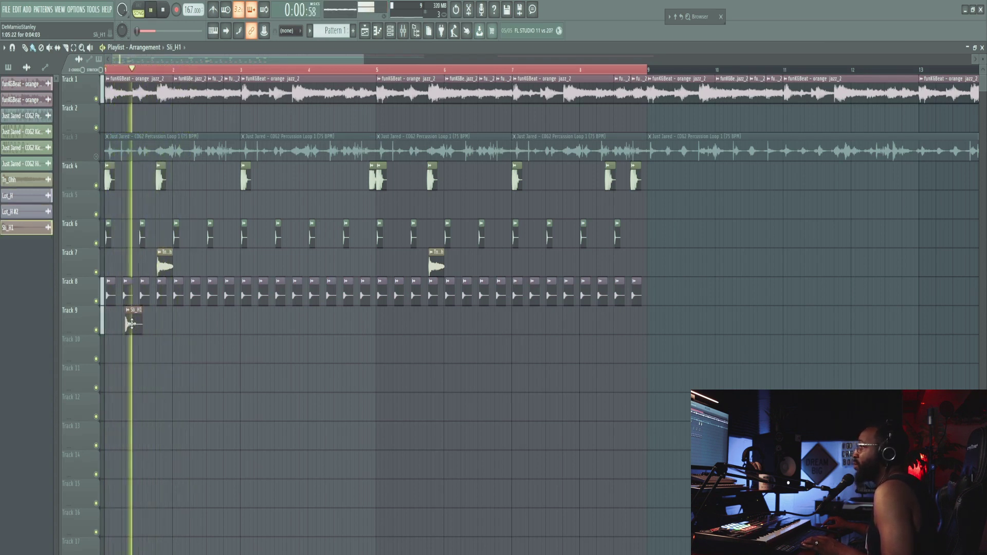
drag(127, 325, 131, 326)
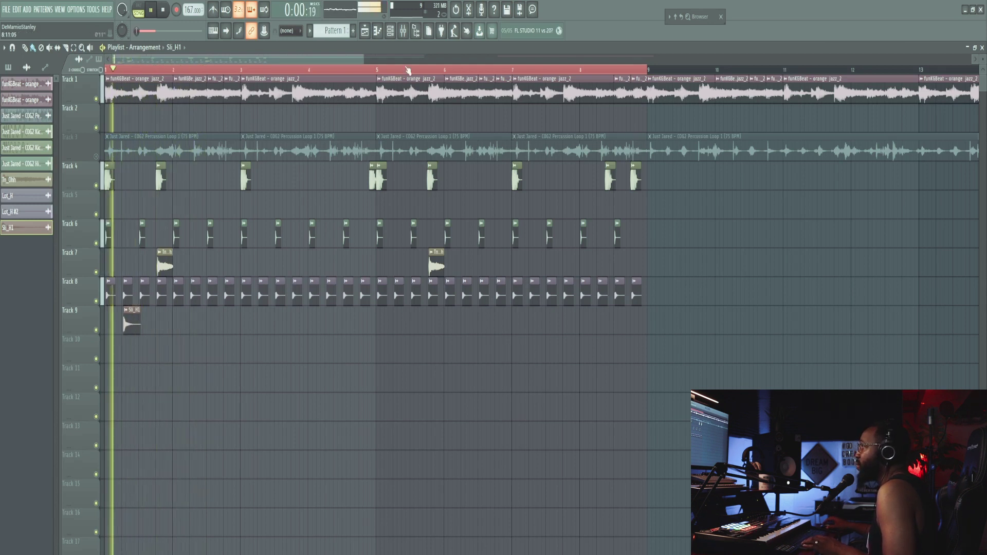
drag(363, 58, 202, 58)
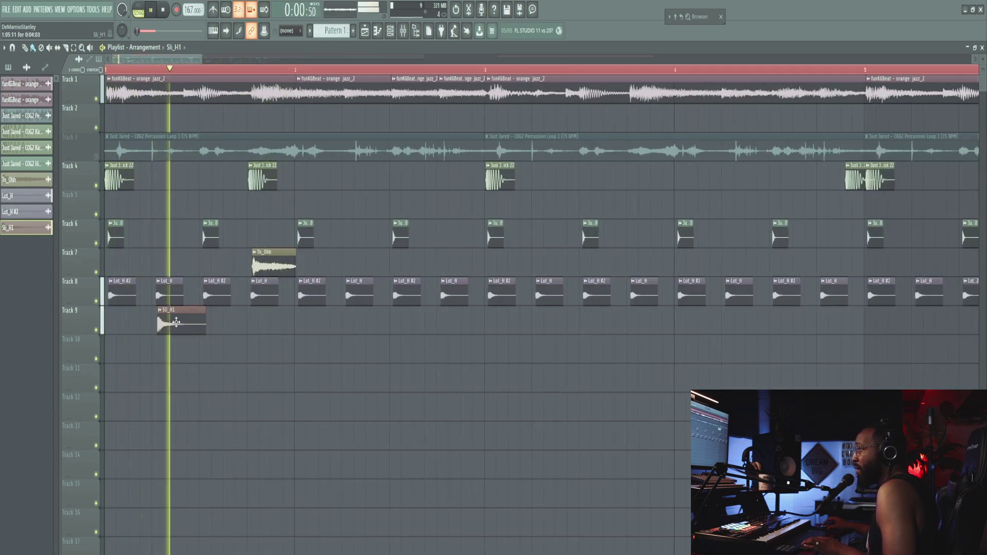
double_click(177, 322)
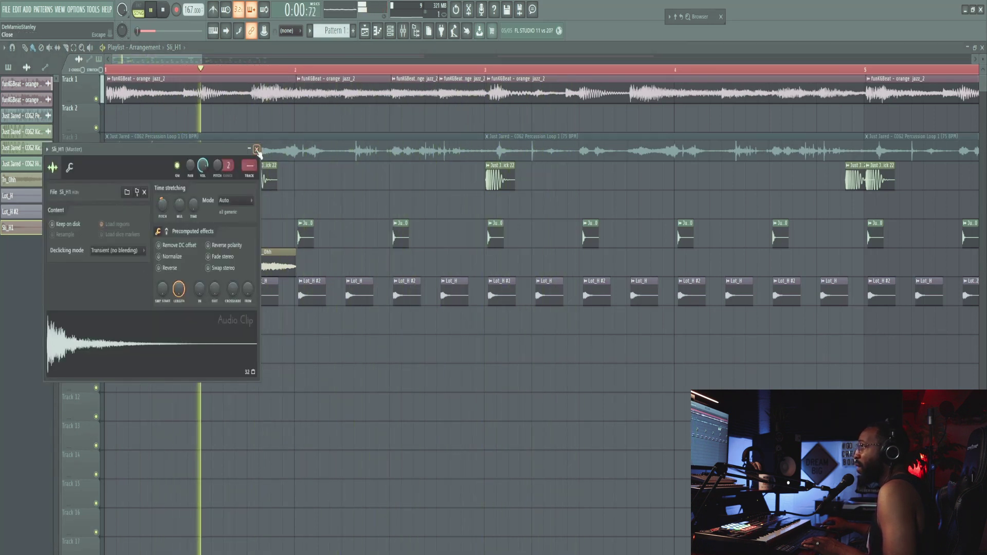
click(257, 150)
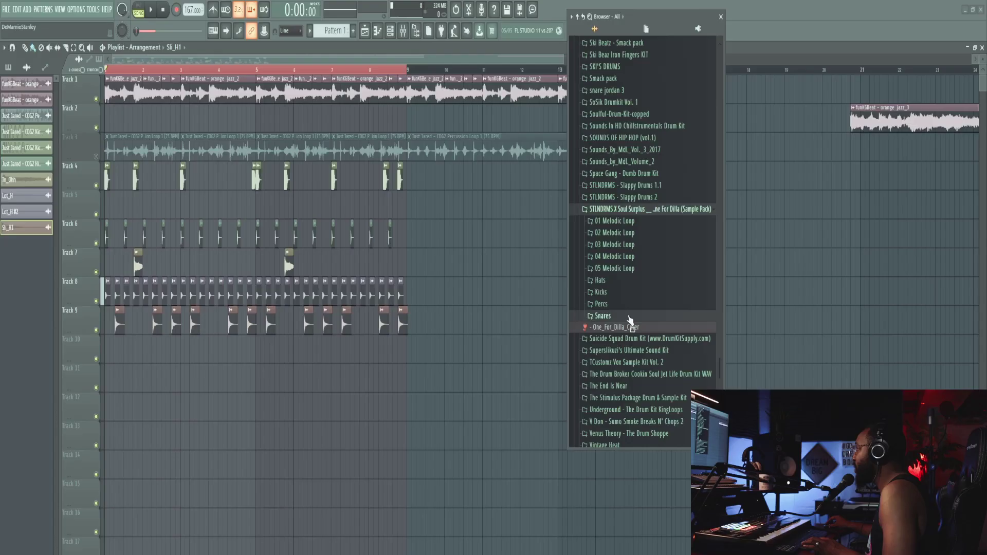
- Audition the STLNDRMS Dilla snares and place STLNDRMS DILLA SNARE 5 on Track 10, once midway through each of bars 1 to 4
drag(624, 338, 625, 342)
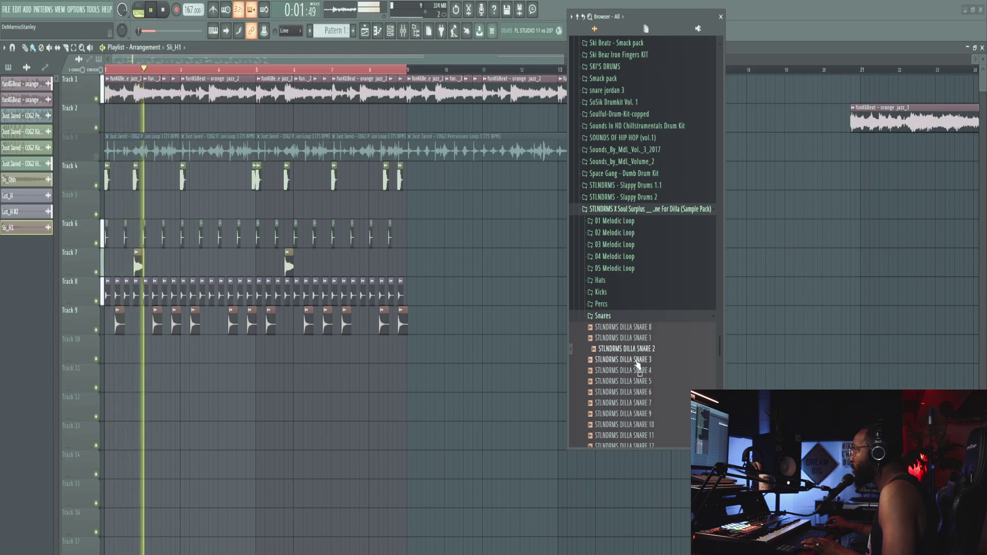
click(642, 370)
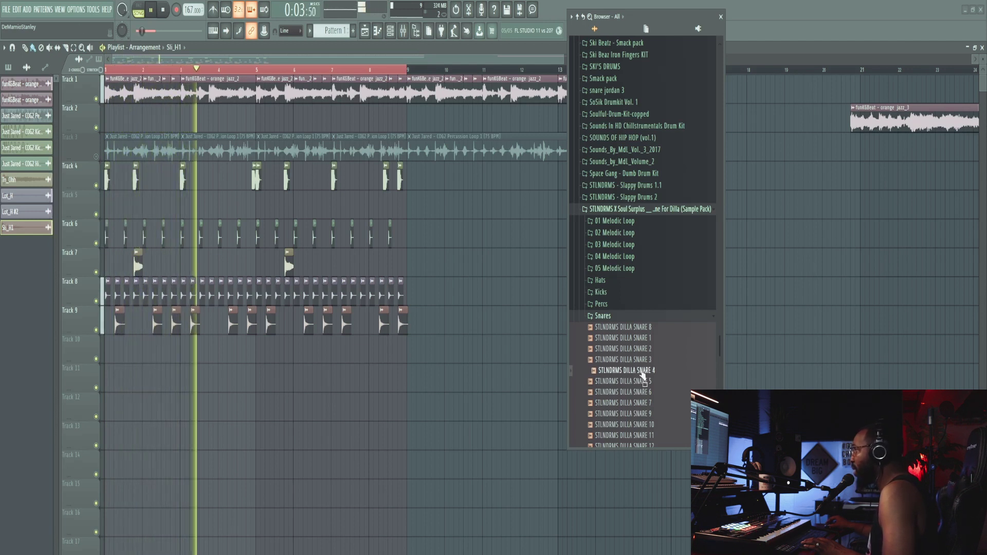
click(644, 381)
click(647, 393)
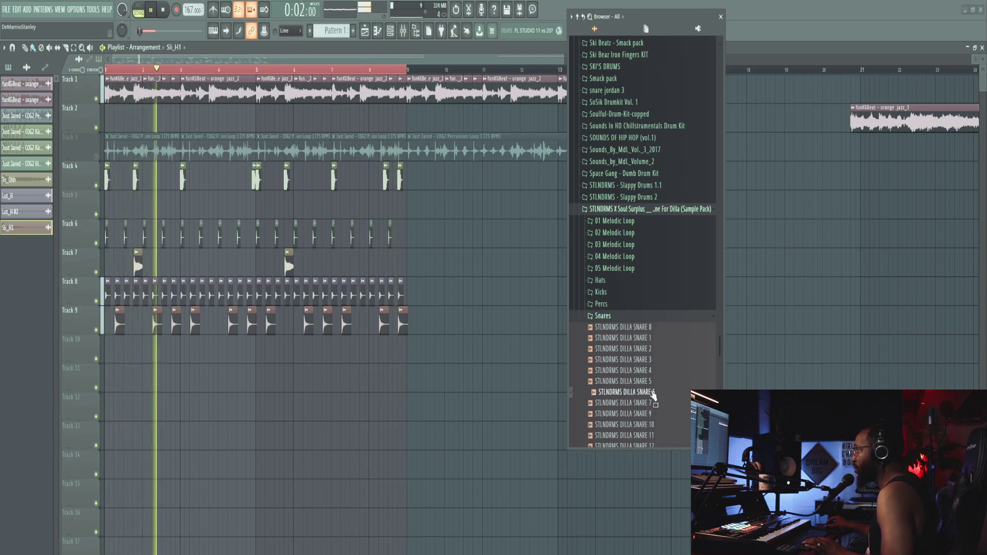
drag(651, 394, 184, 349)
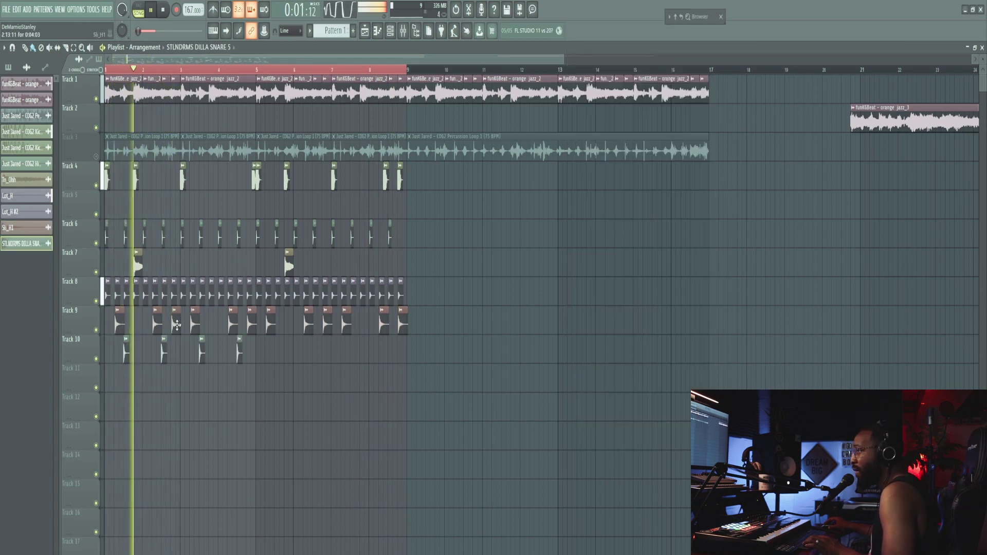
- Delete the extra hat clips near the ends of bars 2, 4 and 6 on Track 9
right_click(176, 332)
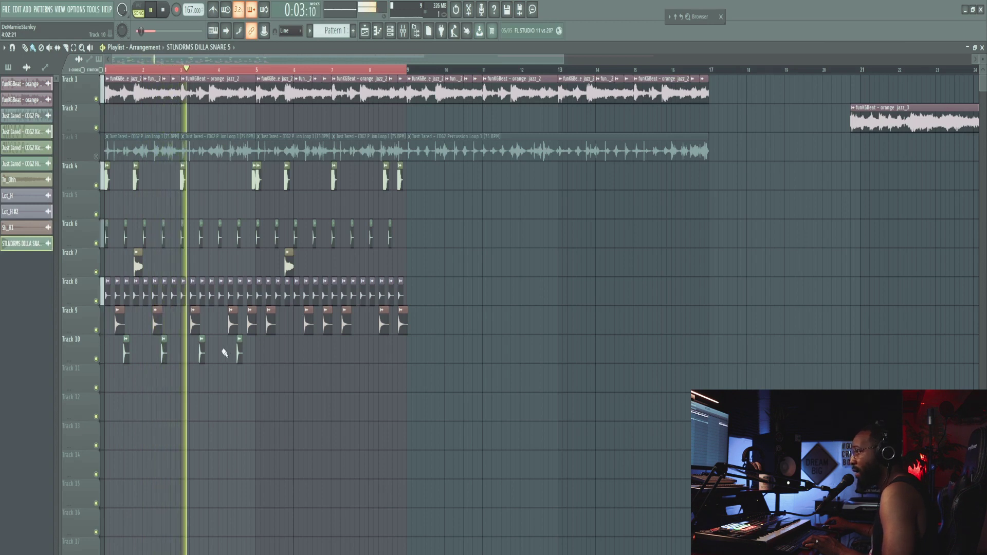
right_click(249, 330)
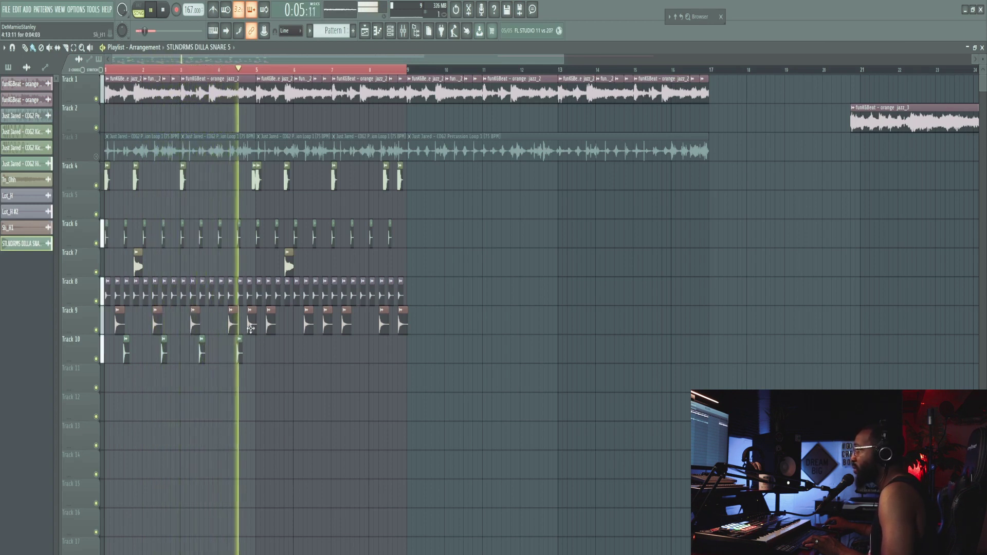
right_click(327, 328)
- Position the copied snares on Track 10 midway through bars 5 to 8 and select all the snare clips on that track
mouse_move(267, 355)
mouse_down()
mouse_move(106, 353)
mouse_move(273, 349)
mouse_up()
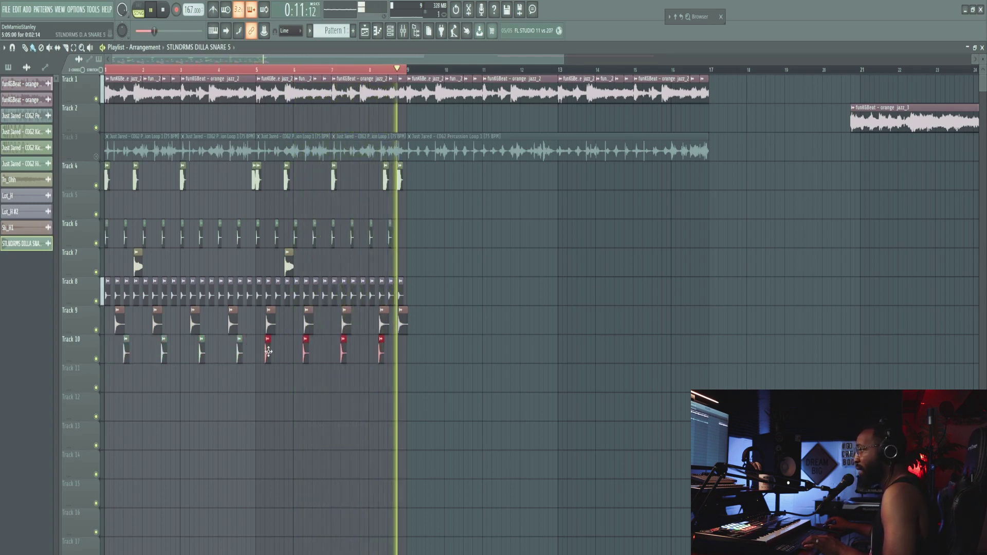
drag(415, 335, 105, 362)
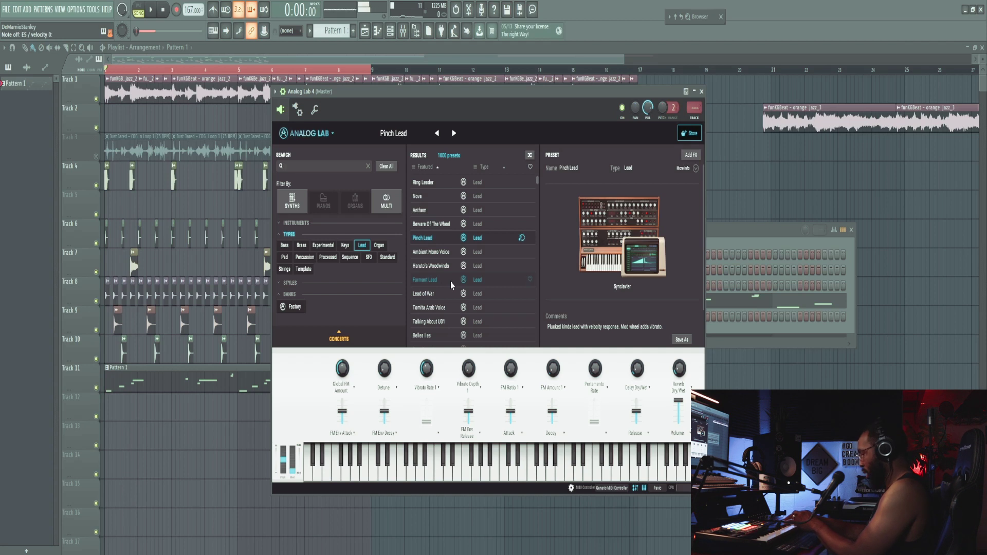
- Play the arrangement with the synth part in Pattern 2 and set the Analog Lab 4 channel's volume to 50%
key(space)
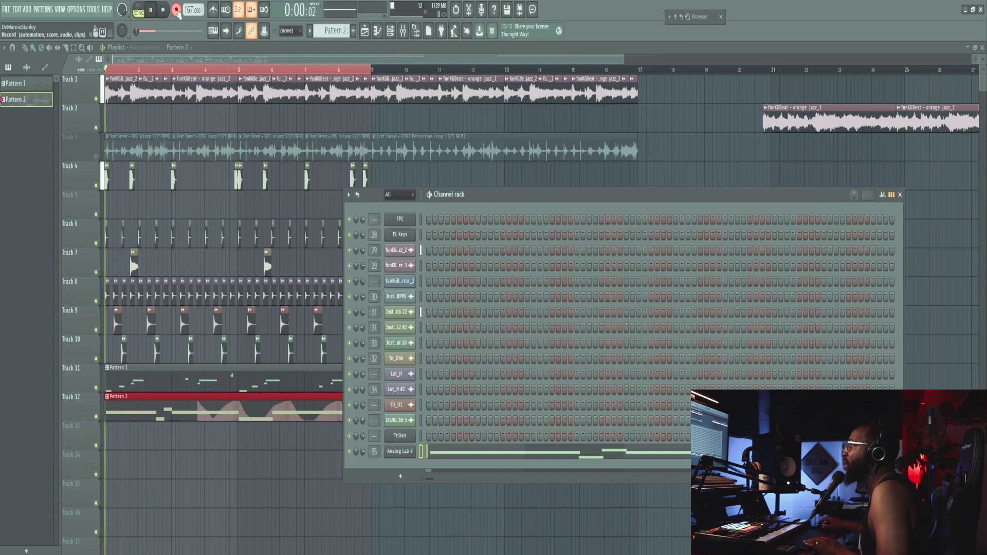
key(F6)
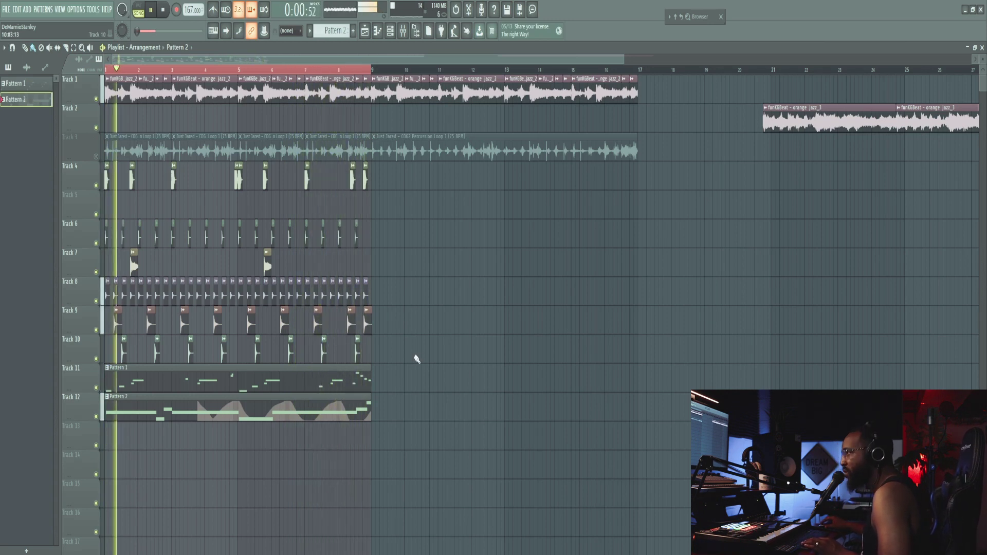
key(F6)
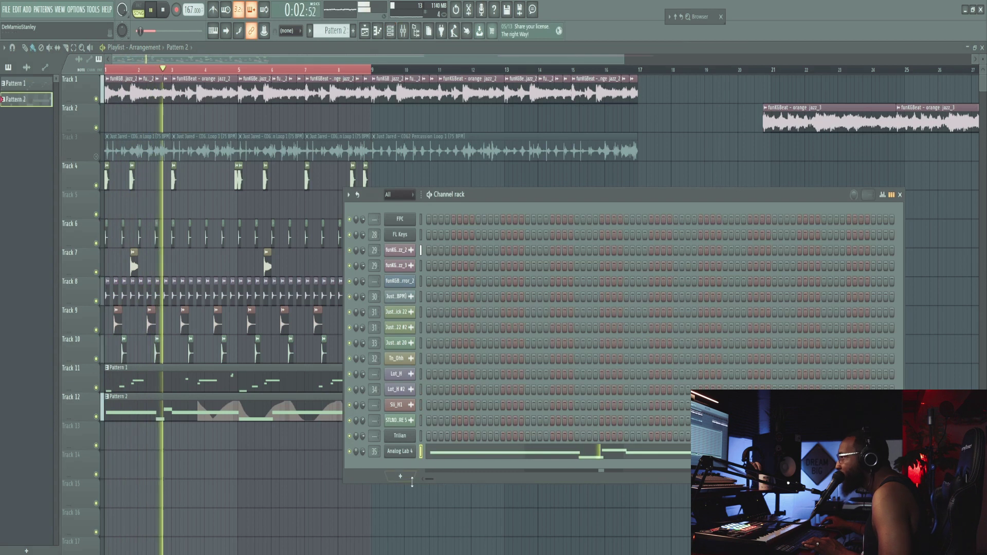
drag(363, 452, 363, 464)
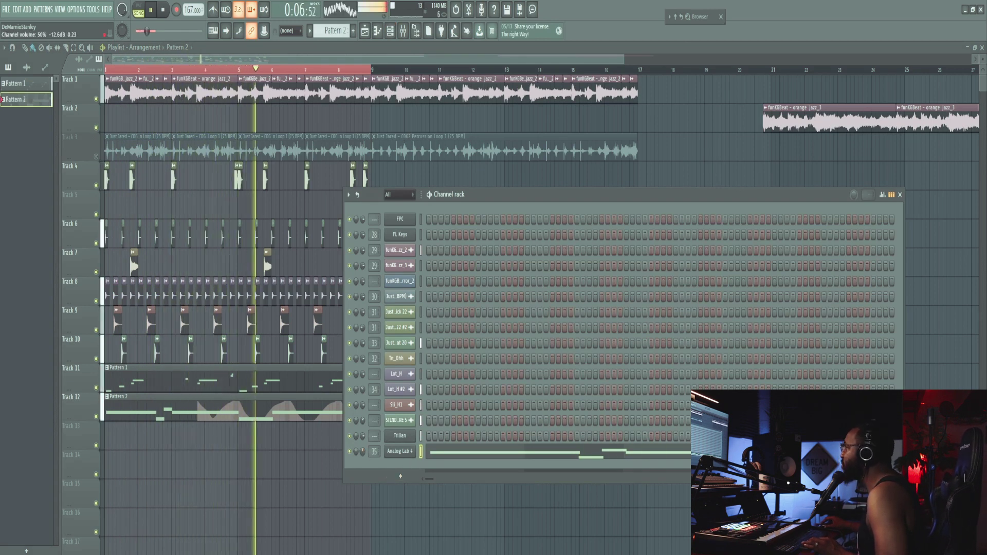